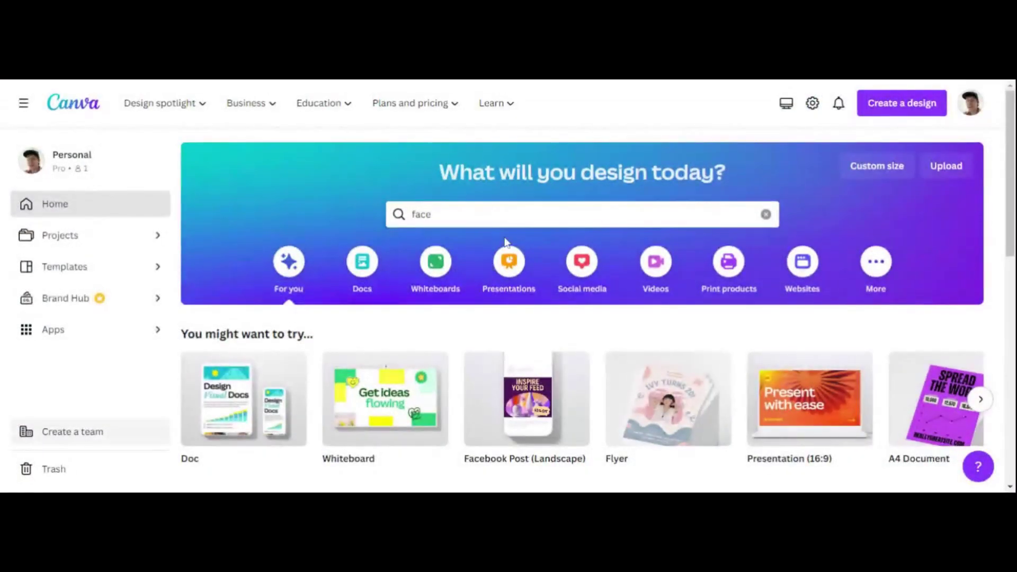
- Search for 'facebook' and open the Facebook Cover results listing 23,693 templates
{"action": "key", "text": "ctrl+a"}
{"action": "key", "text": "BackSpace"}
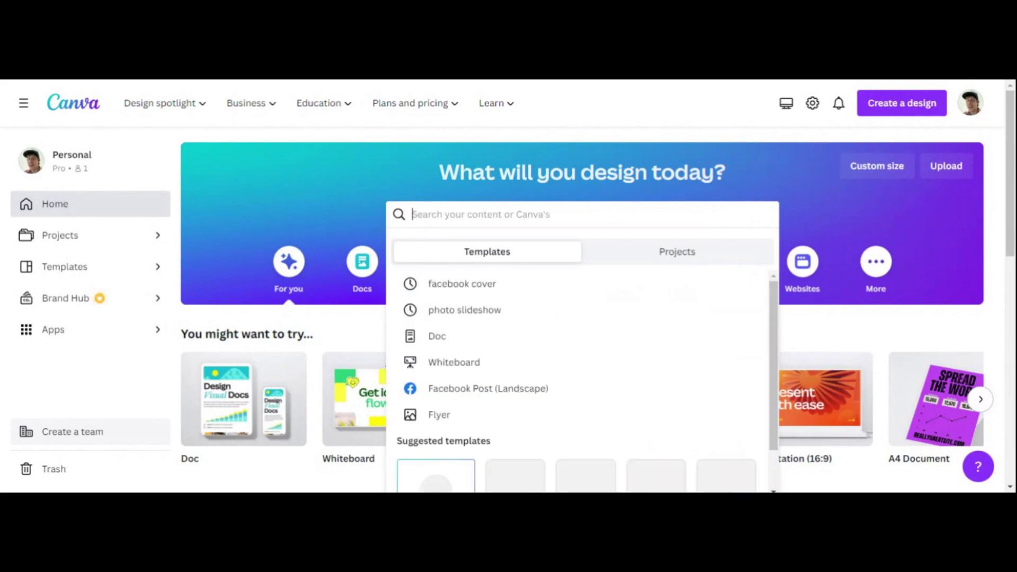
{"action": "left_click", "coordinate": [593, 104]}
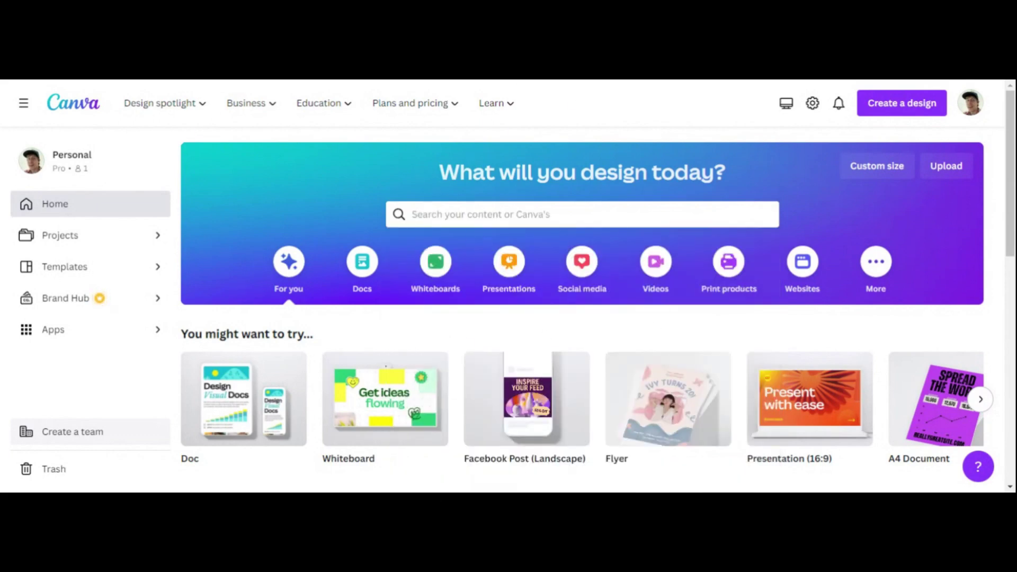
{"action": "left_click", "coordinate": [445, 214]}
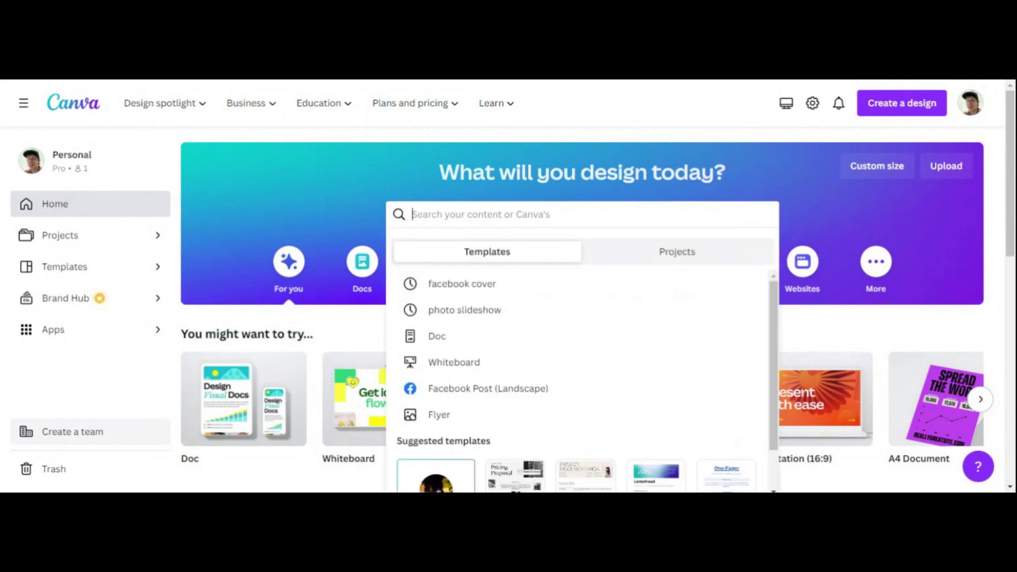
{"action": "type", "text": "face"}
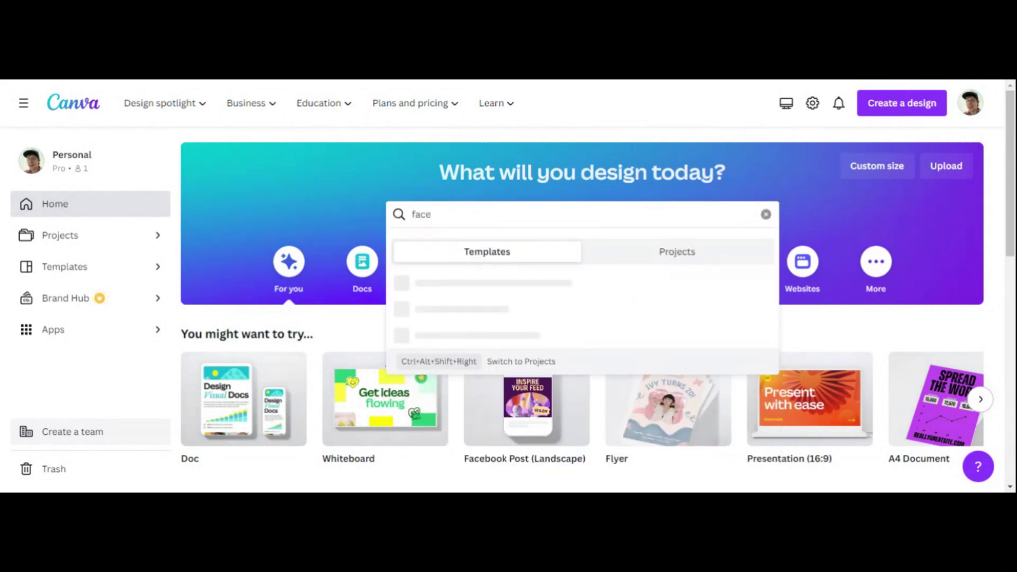
{"action": "type", "text": "book"}
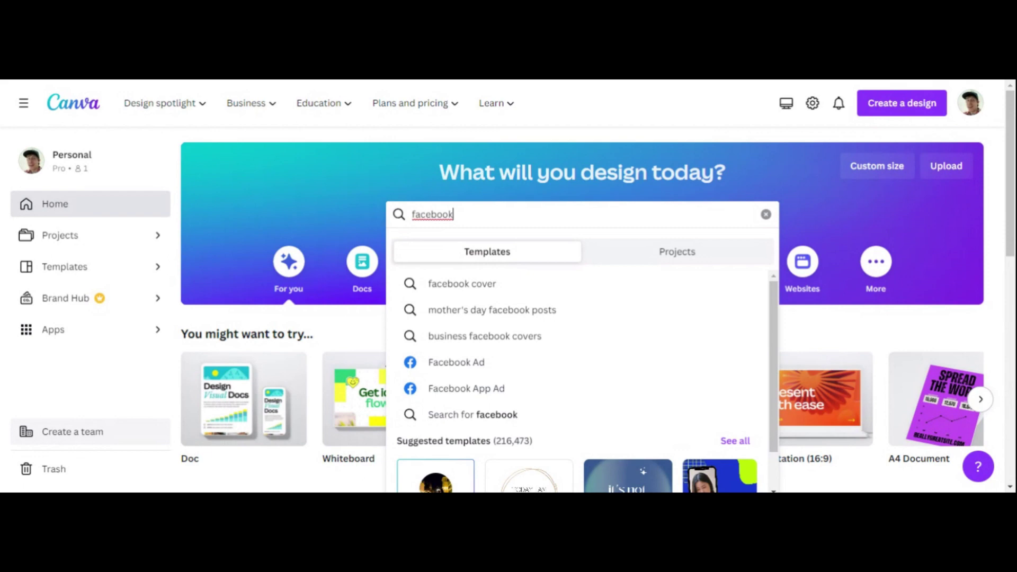
{"action": "left_click", "coordinate": [463, 284]}
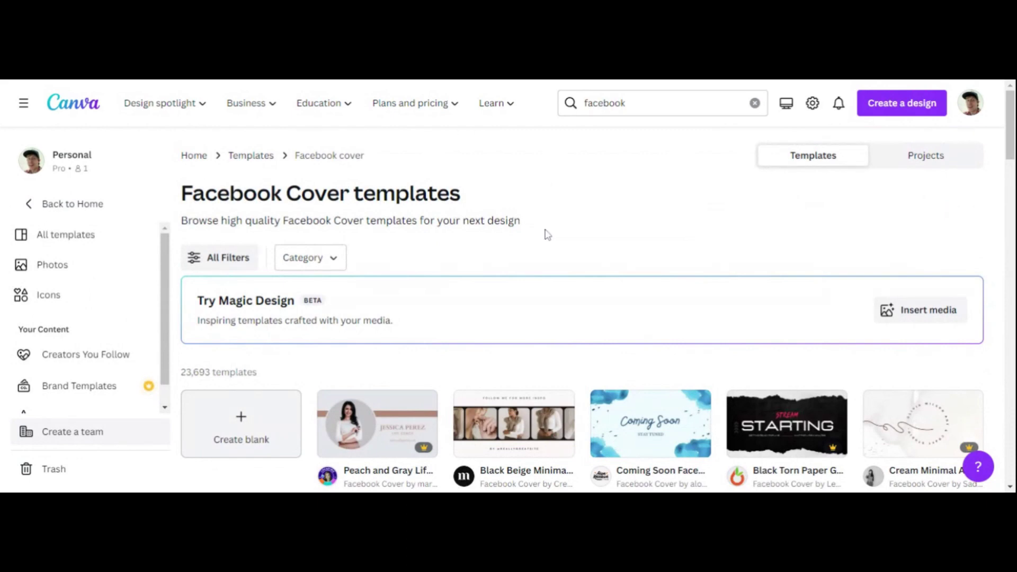
{"action": "scroll", "coordinate": [554, 248], "scroll_direction": "down", "scroll_amount": 1}
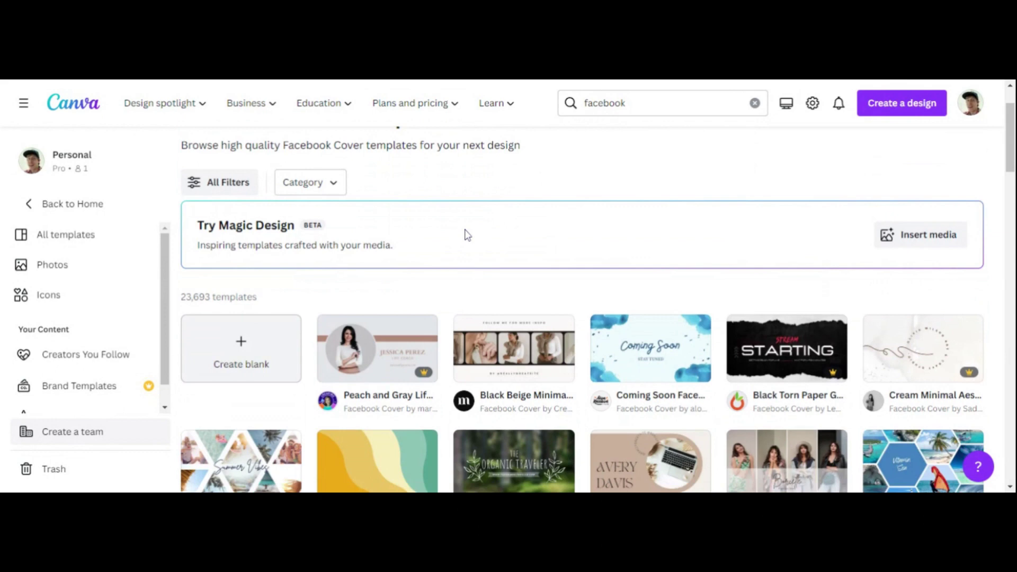
{"action": "scroll", "coordinate": [477, 232], "scroll_direction": "down", "scroll_amount": 2}
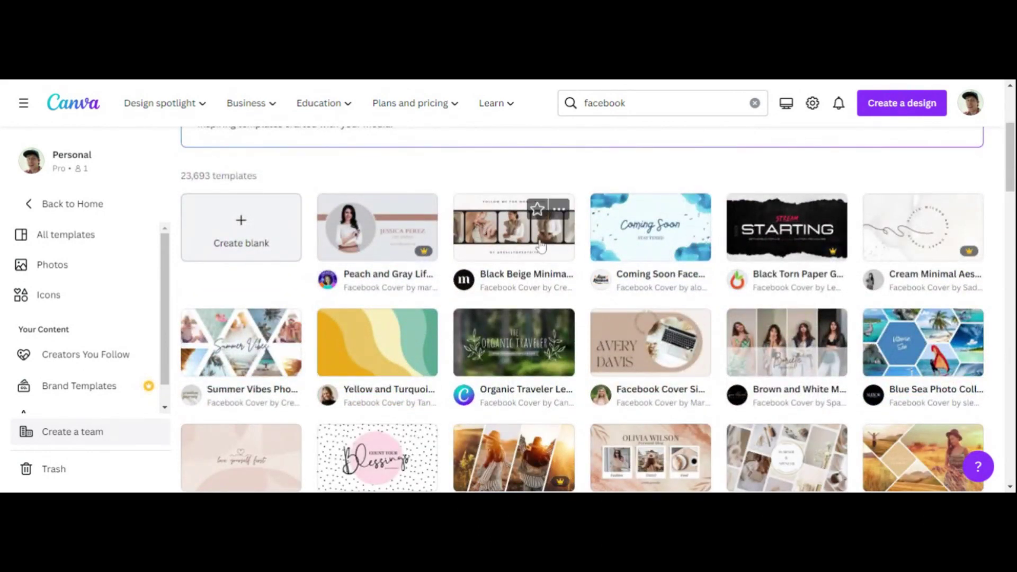
{"action": "mouse_move", "coordinate": [650, 348]}
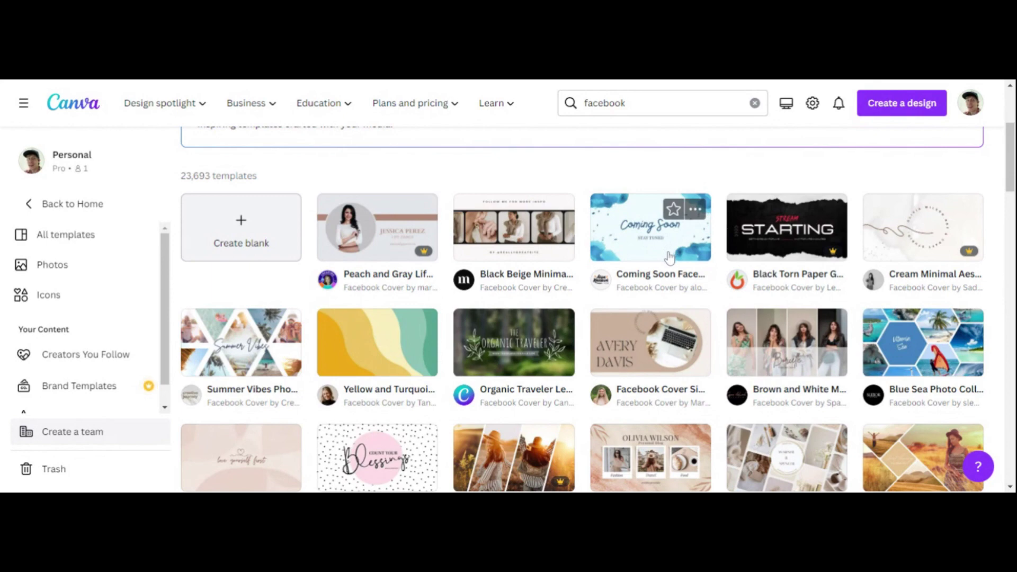
{"action": "scroll", "coordinate": [668, 256], "scroll_direction": "down", "scroll_amount": 1}
{"action": "scroll", "coordinate": [669, 257], "scroll_direction": "down", "scroll_amount": 1}
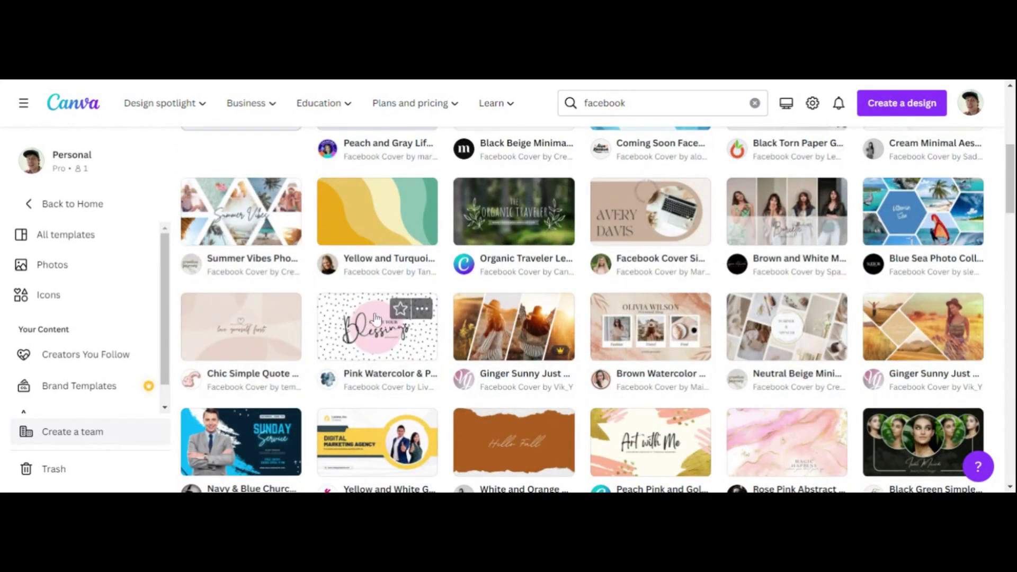
{"action": "scroll", "coordinate": [378, 318], "scroll_direction": "down", "scroll_amount": 1}
{"action": "scroll", "coordinate": [377, 318], "scroll_direction": "down", "scroll_amount": 1}
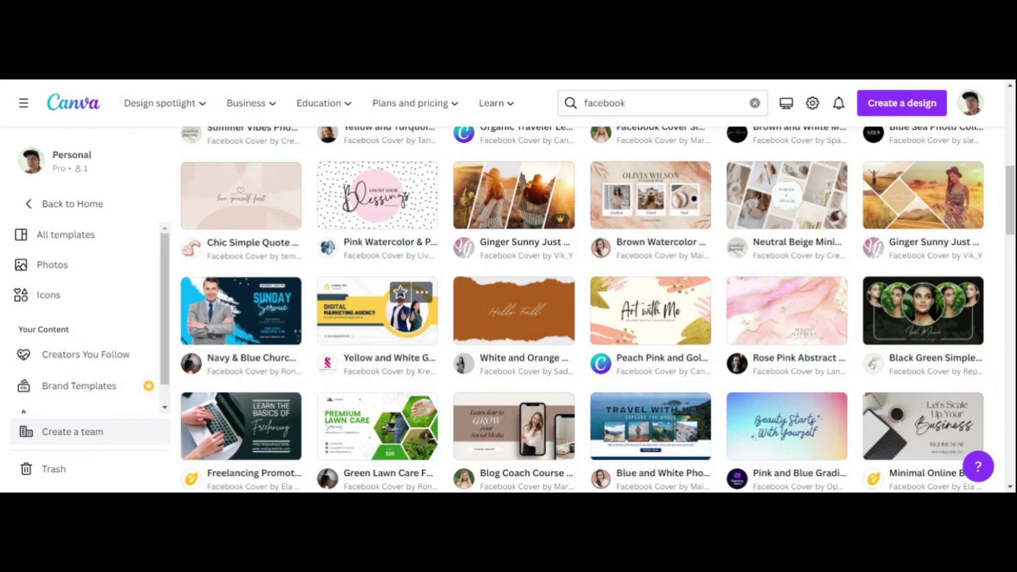
{"action": "scroll", "coordinate": [453, 328], "scroll_direction": "down", "scroll_amount": 1}
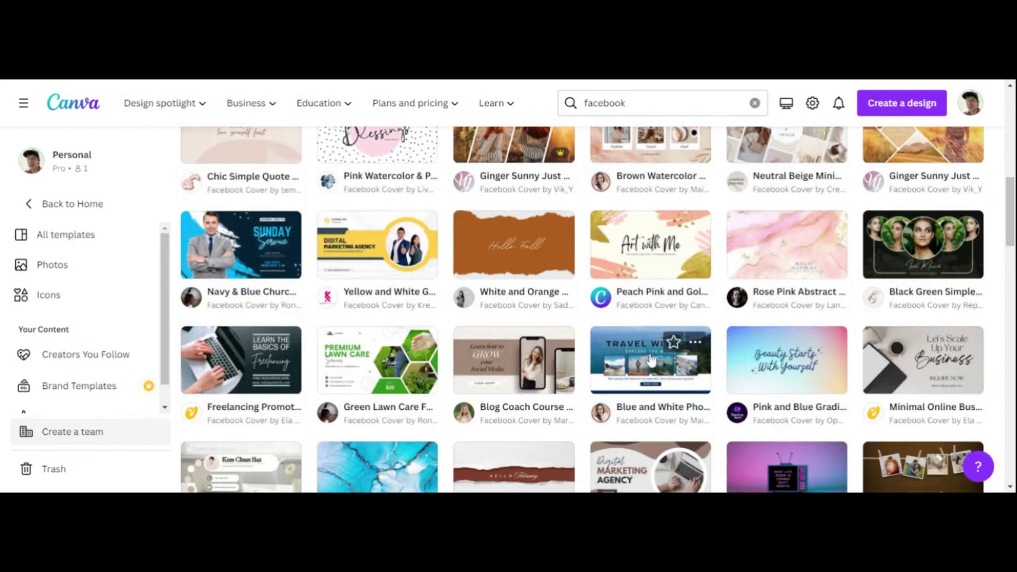
- Preview the 'Blue and White Photo Collage Travel Facebook Cover' template from the results grid
{"action": "left_click", "coordinate": [651, 362]}
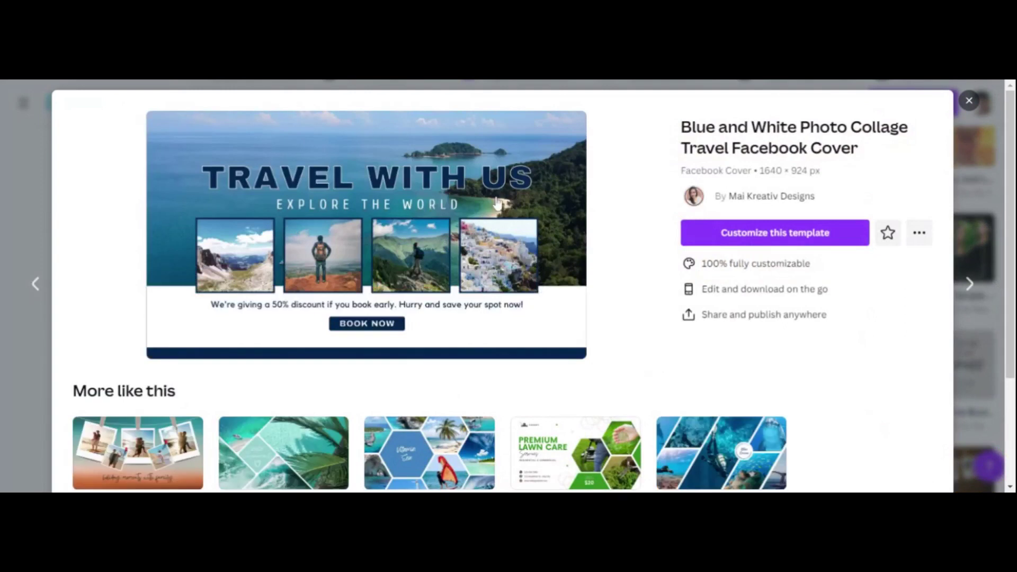
- Customize the blue and white travel collage template to edit a copy in the editor
{"action": "left_click", "coordinate": [766, 233]}
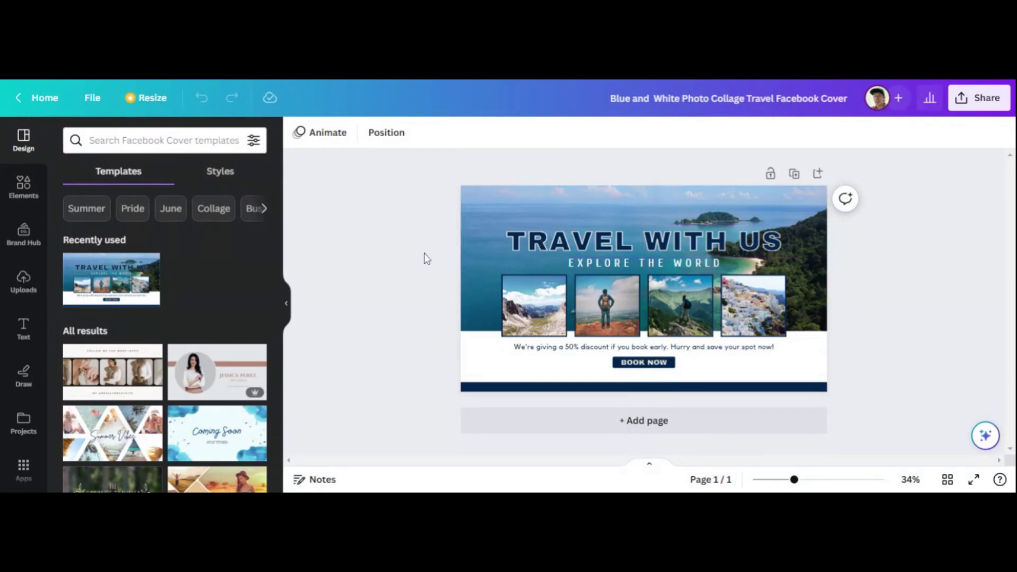
- Replace the TRAVEL WITH US heading wording with 'I LOVE TRAVELING'
{"action": "left_click", "coordinate": [547, 315]}
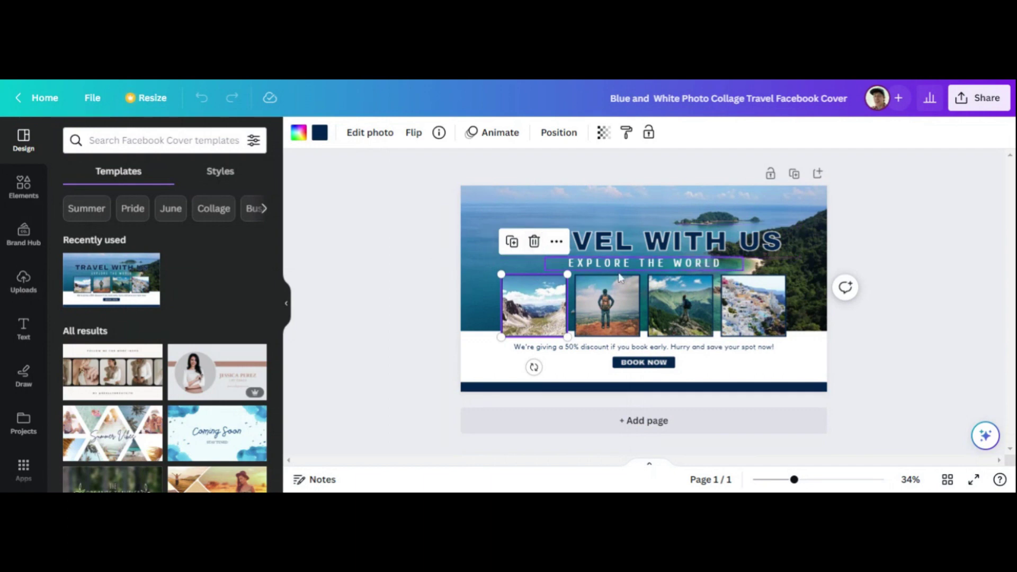
{"action": "left_click", "coordinate": [400, 334]}
{"action": "left_click", "coordinate": [604, 241]}
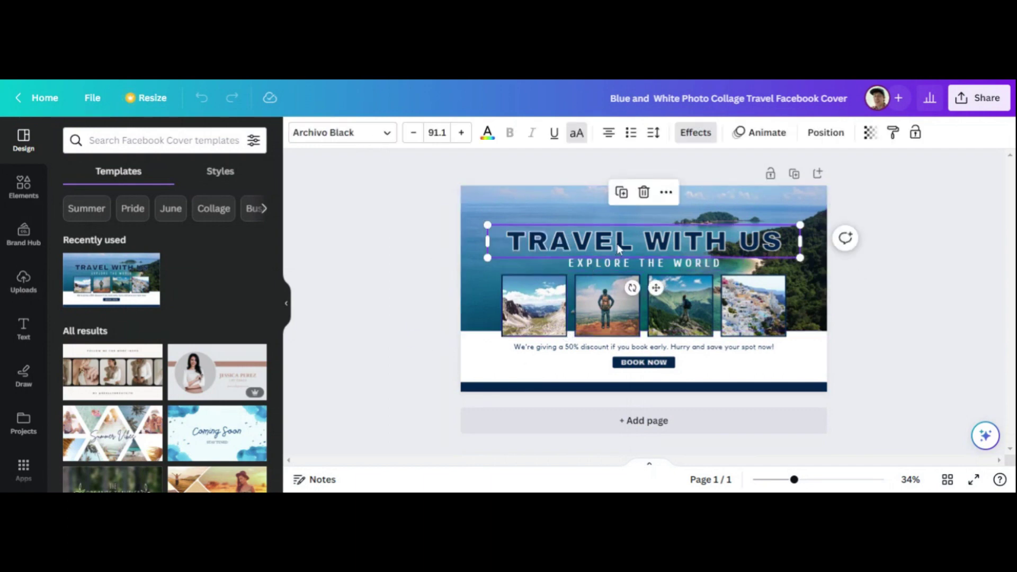
{"action": "key", "text": "BackSpace"}
{"action": "type", "text": "I LOVE"}
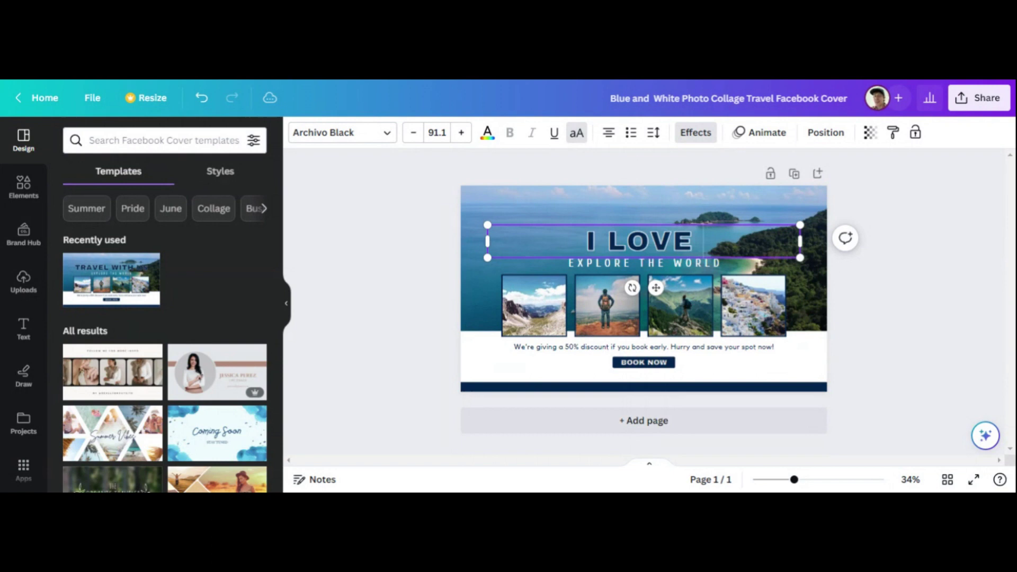
{"action": "type", "text": " TRAVELING"}
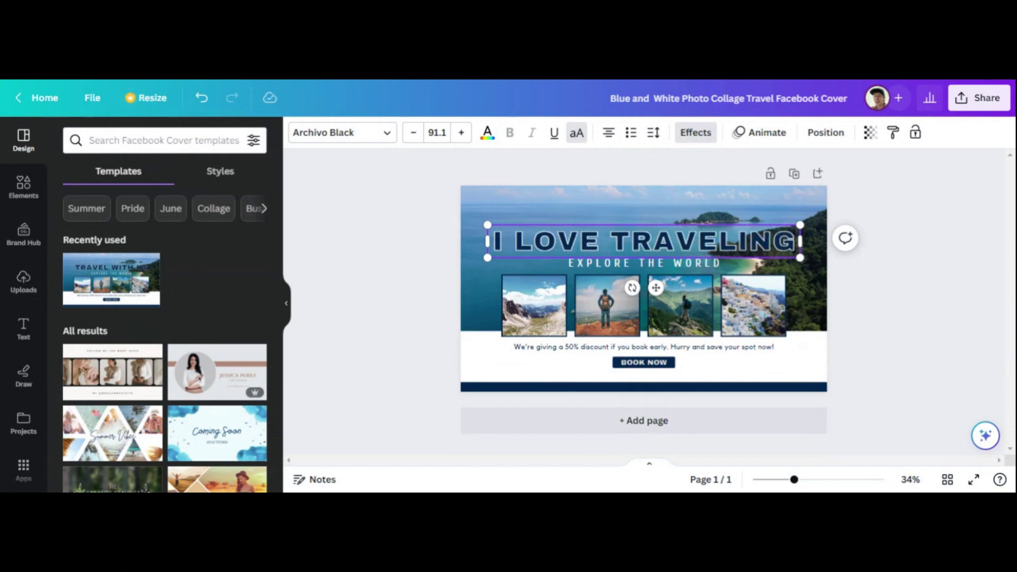
{"action": "left_click", "coordinate": [397, 229]}
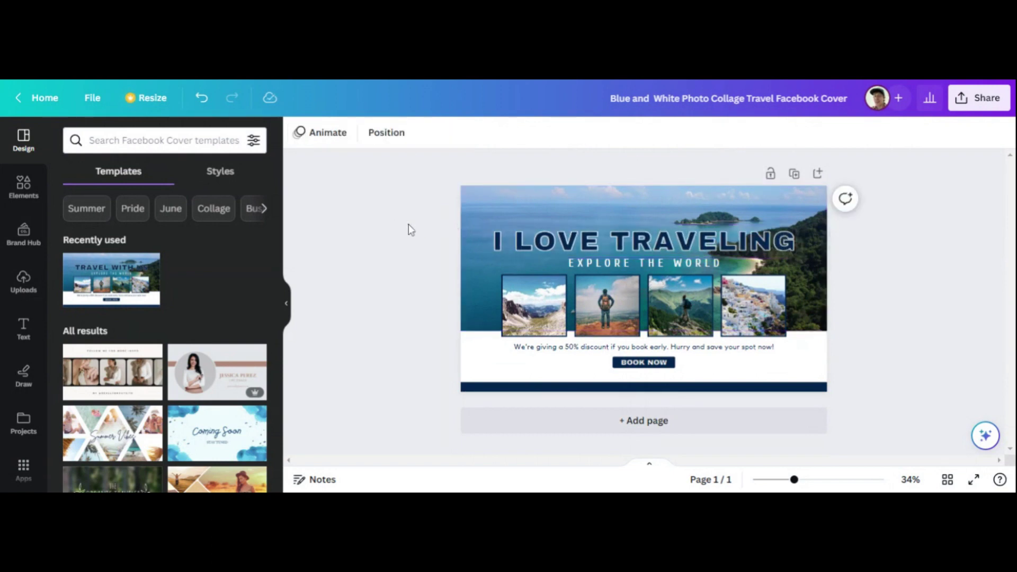
- Delete the BOOK NOW button text and its leftover dark button shape
{"action": "left_click", "coordinate": [646, 370]}
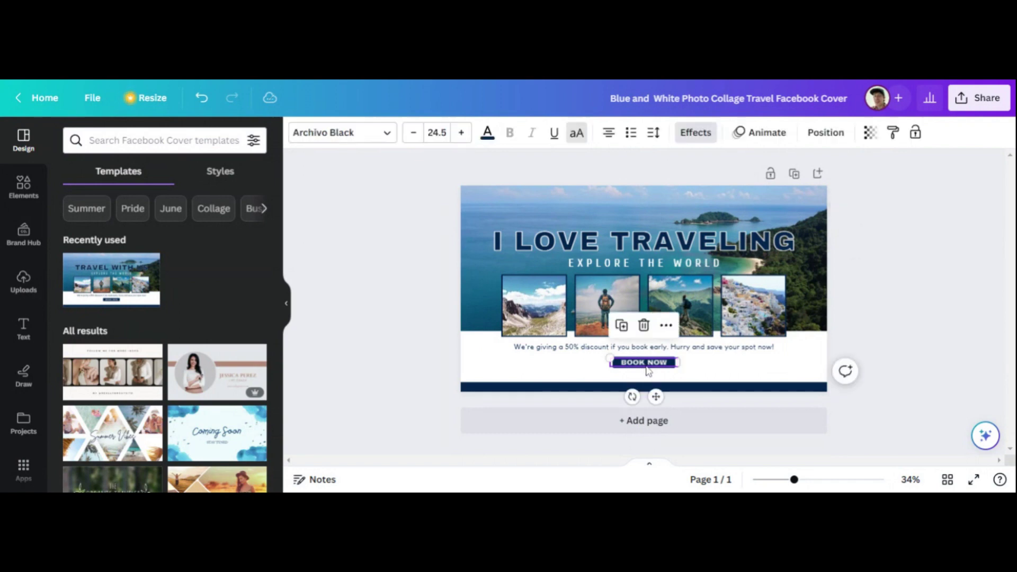
{"action": "left_click", "coordinate": [644, 326]}
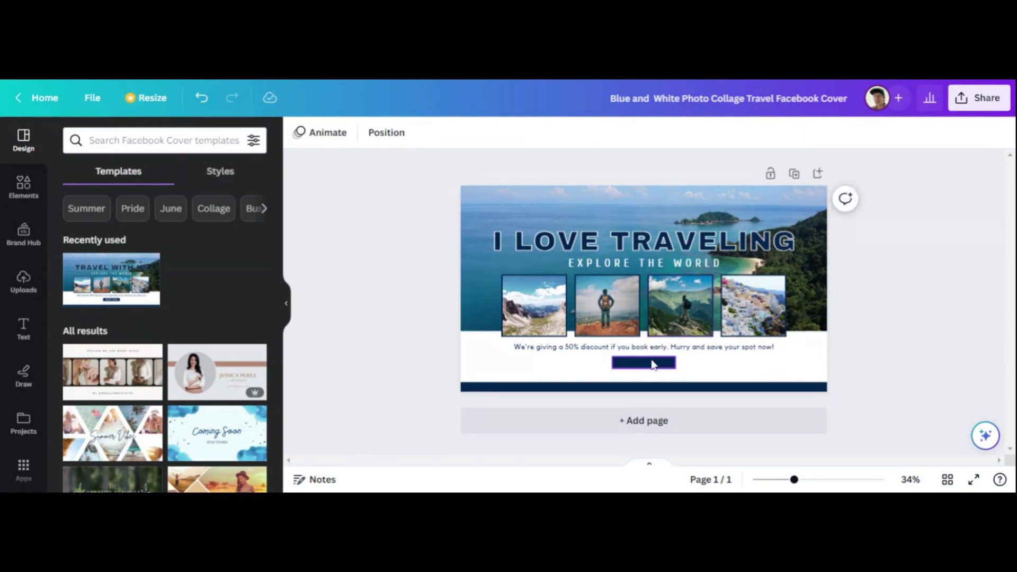
{"action": "left_click", "coordinate": [650, 362]}
{"action": "left_click", "coordinate": [645, 324]}
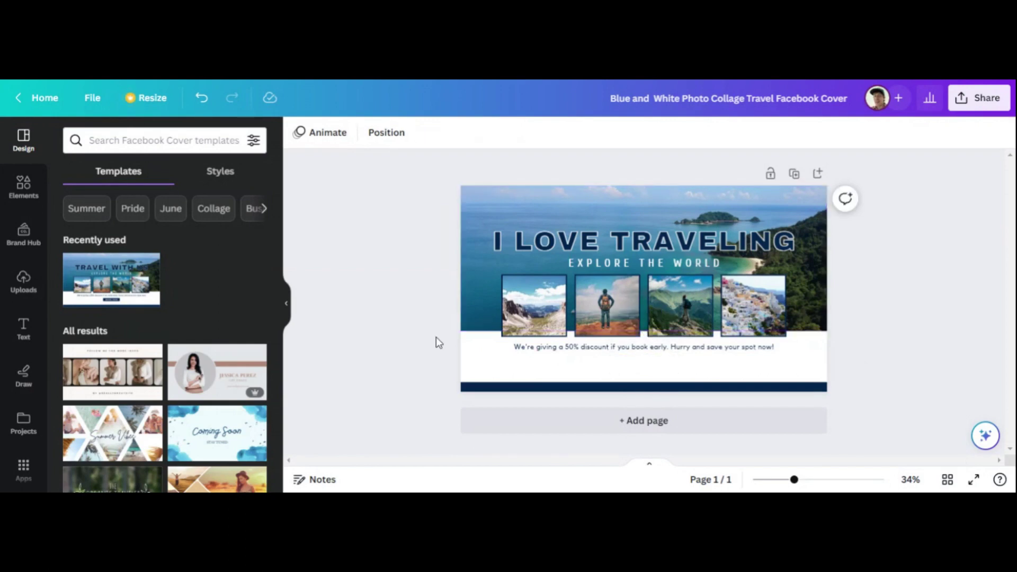
- Nudge the four collage photos into staggered positions, then briefly open and close sharing options
{"action": "left_click_drag", "start_coordinate": [529, 310], "coordinate": [585, 307]}
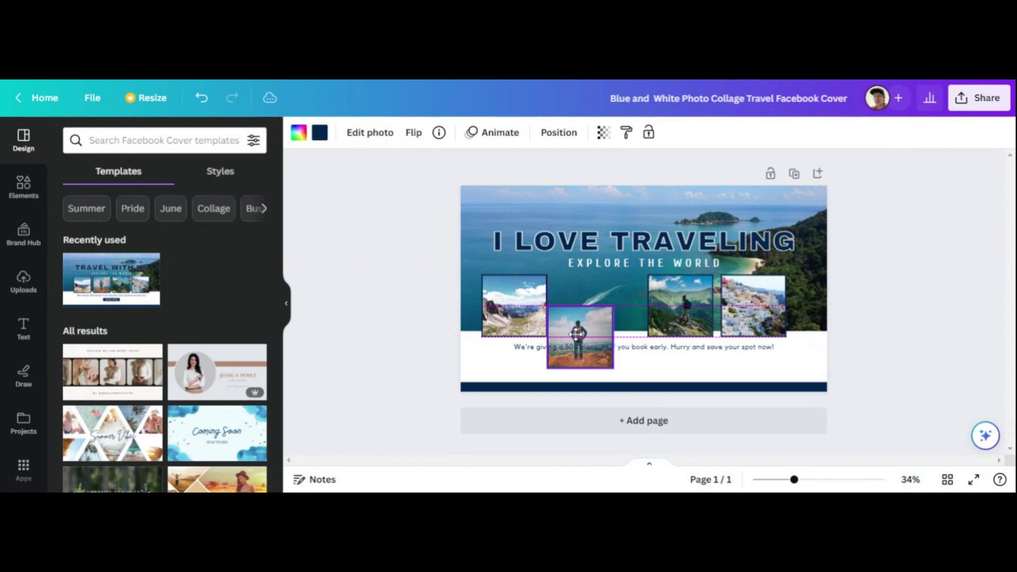
{"action": "left_click_drag", "start_coordinate": [584, 307], "coordinate": [596, 312]}
{"action": "left_click", "coordinate": [691, 312]}
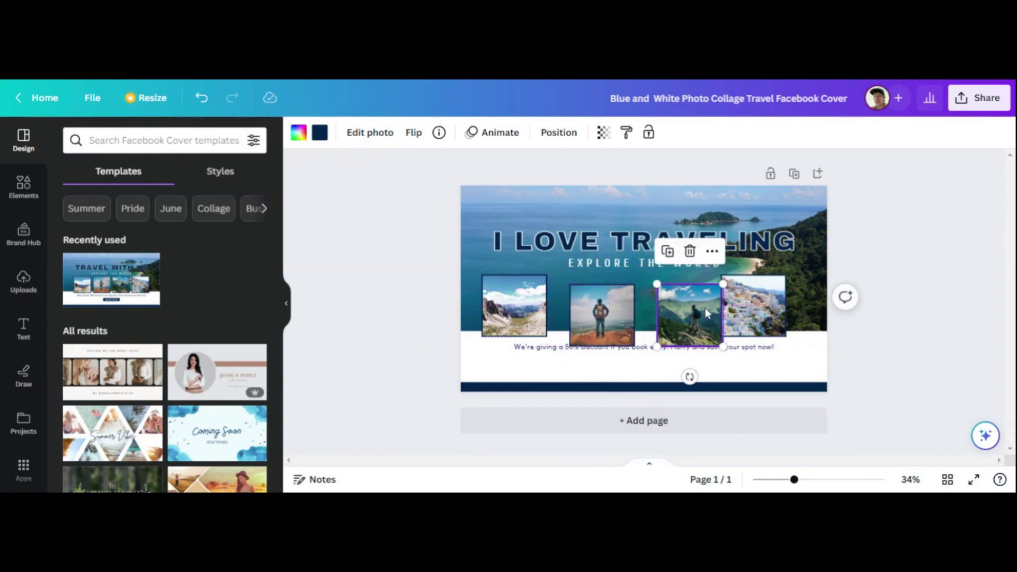
{"action": "left_click_drag", "start_coordinate": [691, 312], "coordinate": [692, 301]}
{"action": "left_click_drag", "start_coordinate": [753, 306], "coordinate": [765, 310]}
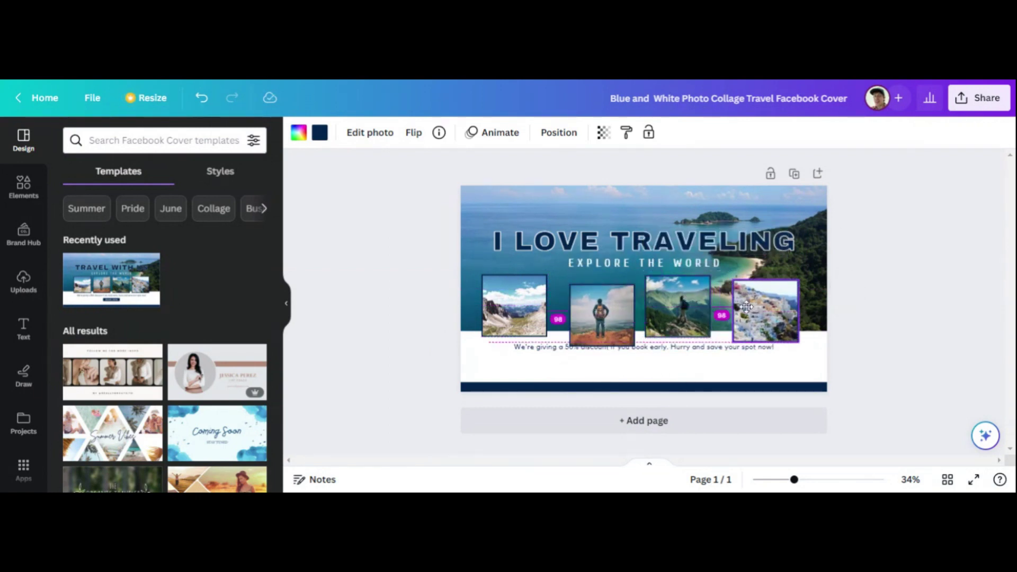
{"action": "left_click", "coordinate": [378, 238]}
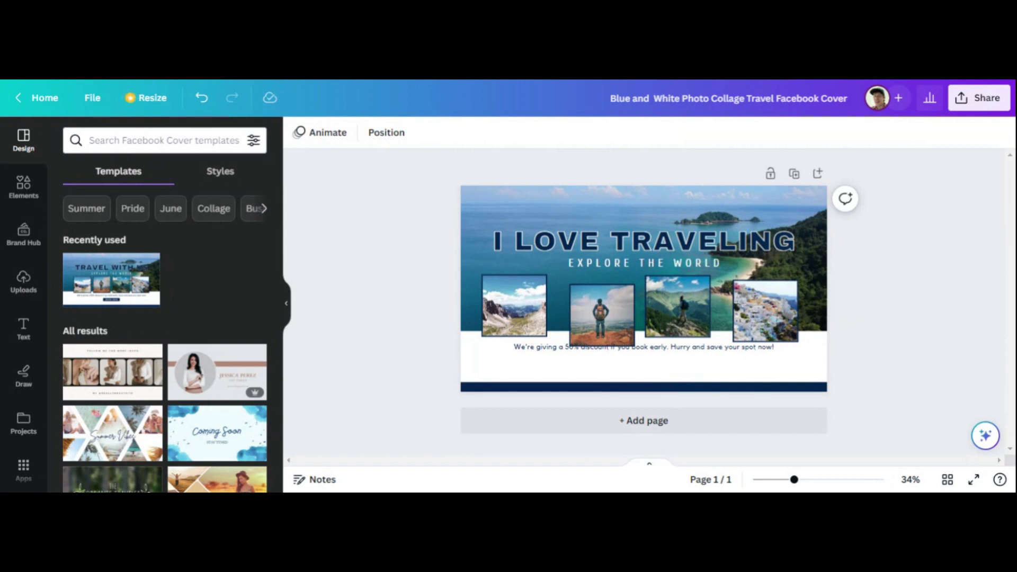
{"action": "left_click", "coordinate": [993, 104]}
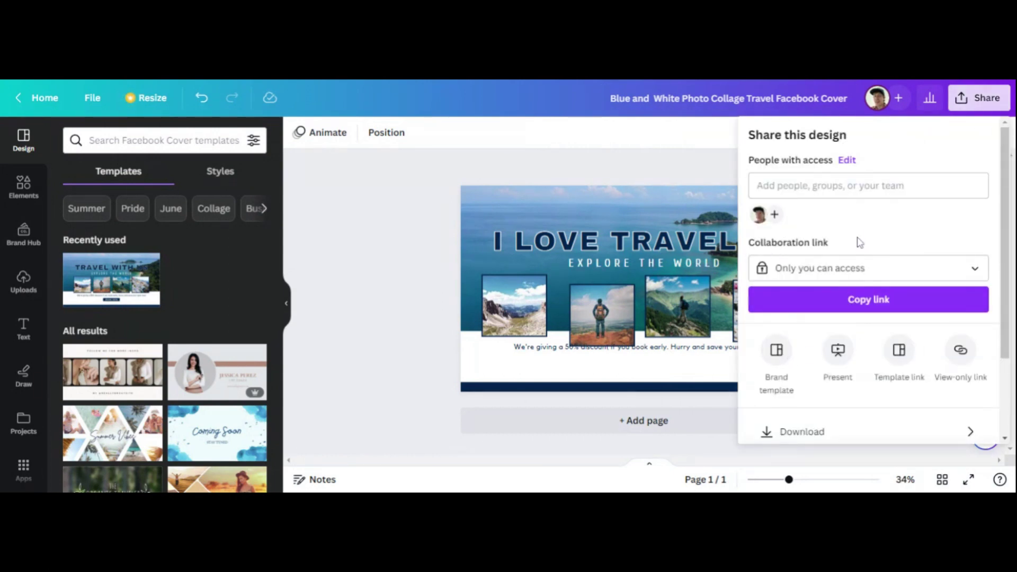
{"action": "left_click", "coordinate": [400, 261]}
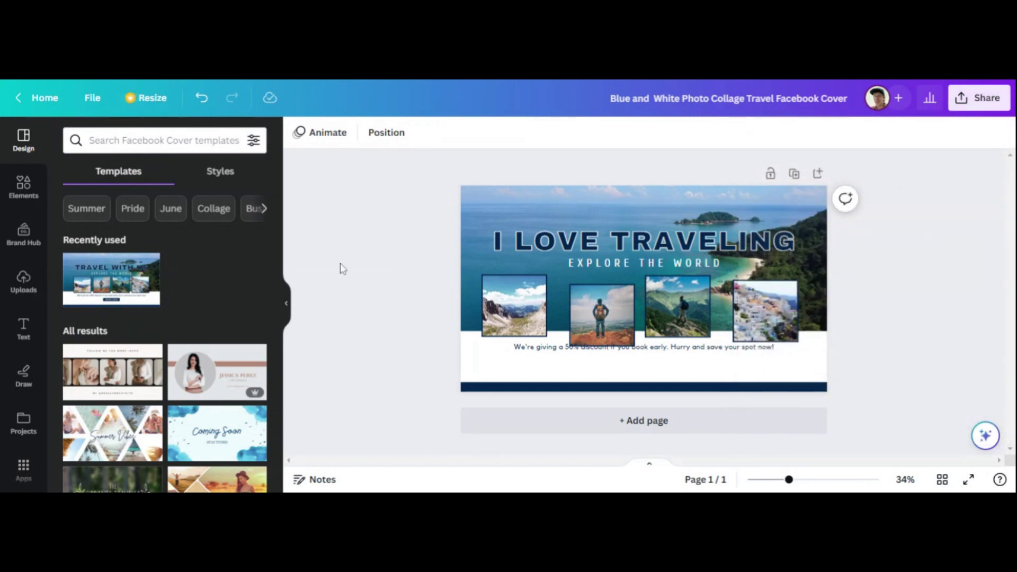
{"action": "scroll", "coordinate": [198, 318], "scroll_direction": "down", "scroll_amount": 3}
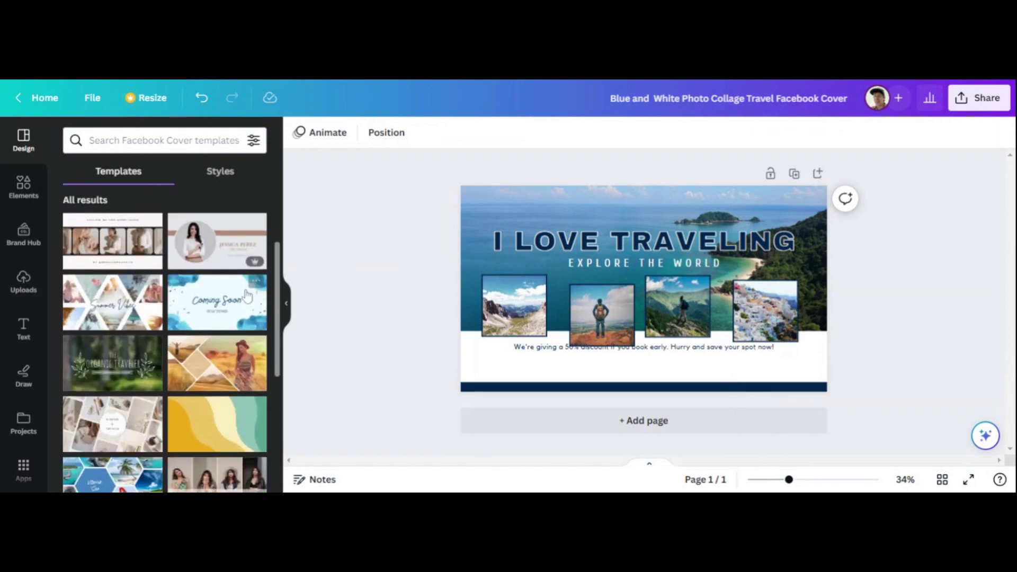
- Try the Organic Traveler and Agriculture covers, then apply the Peach and Gray Life Coach cover
{"action": "left_click", "coordinate": [124, 376]}
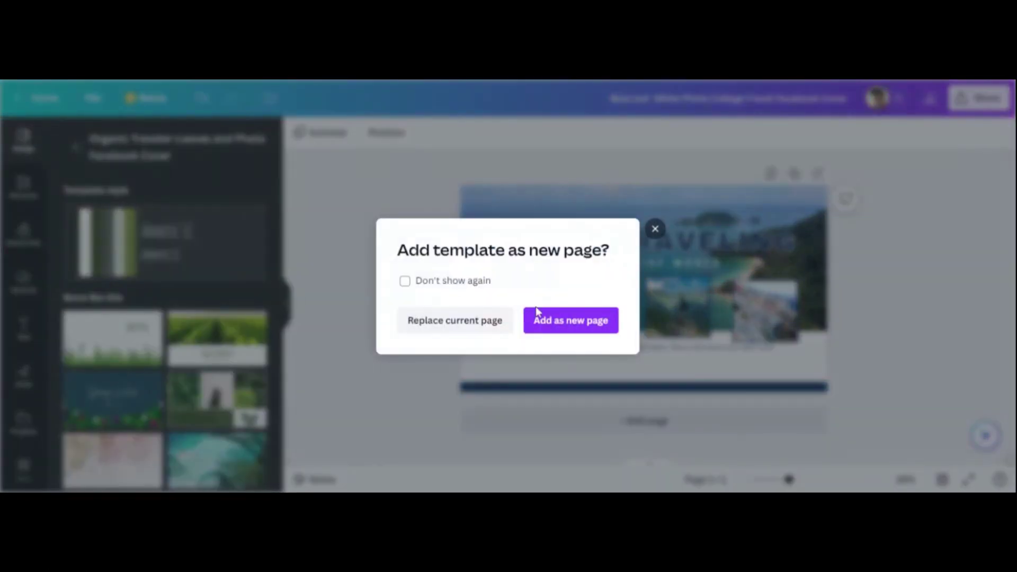
{"action": "left_click", "coordinate": [444, 326]}
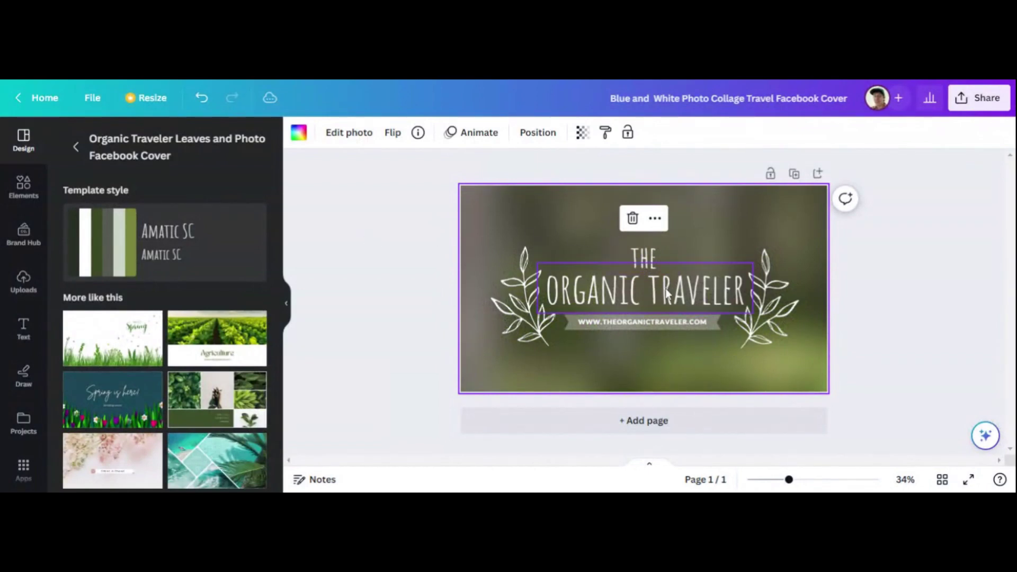
{"action": "left_click", "coordinate": [664, 296]}
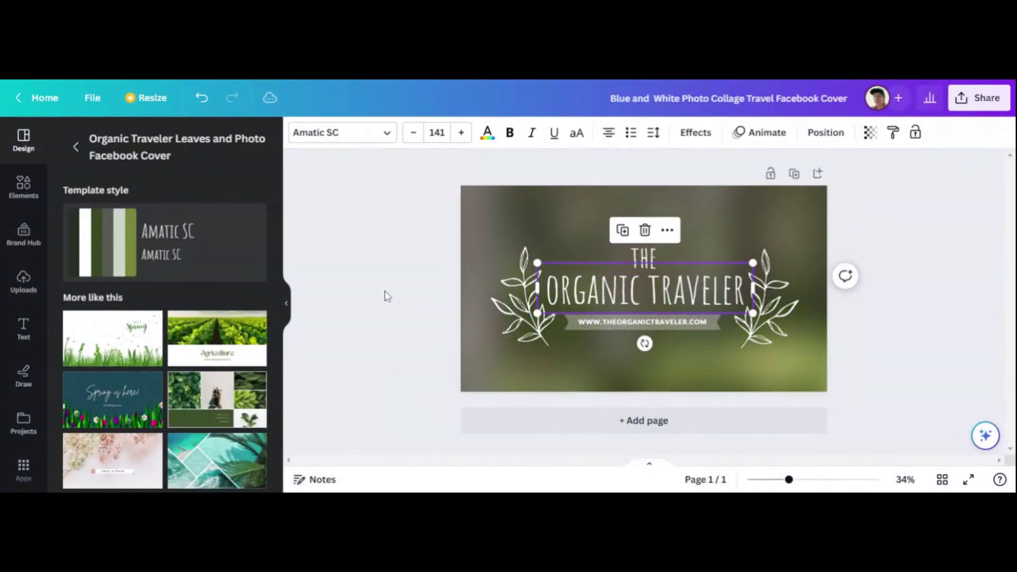
{"action": "left_click", "coordinate": [253, 348]}
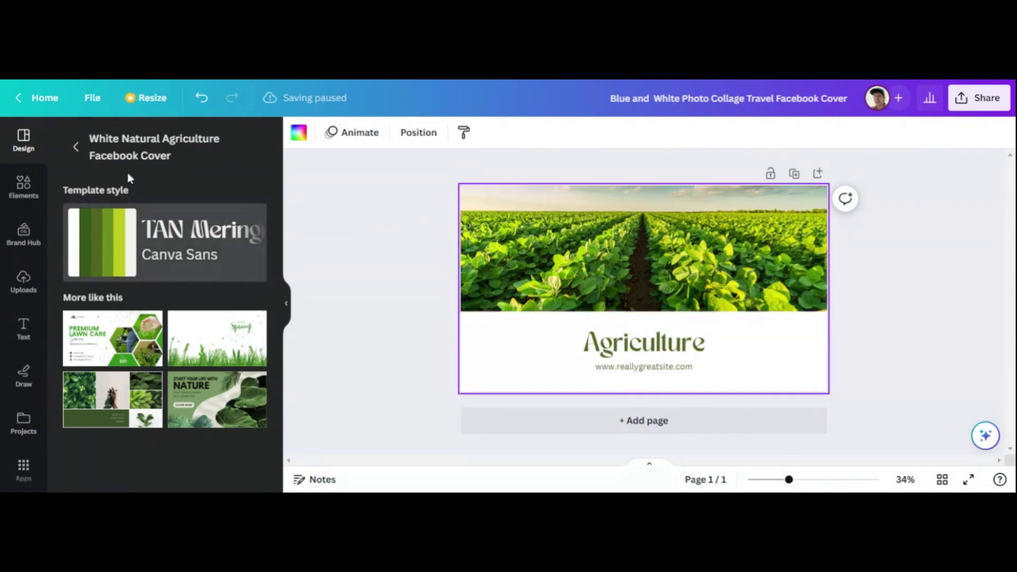
{"action": "left_click", "coordinate": [76, 149]}
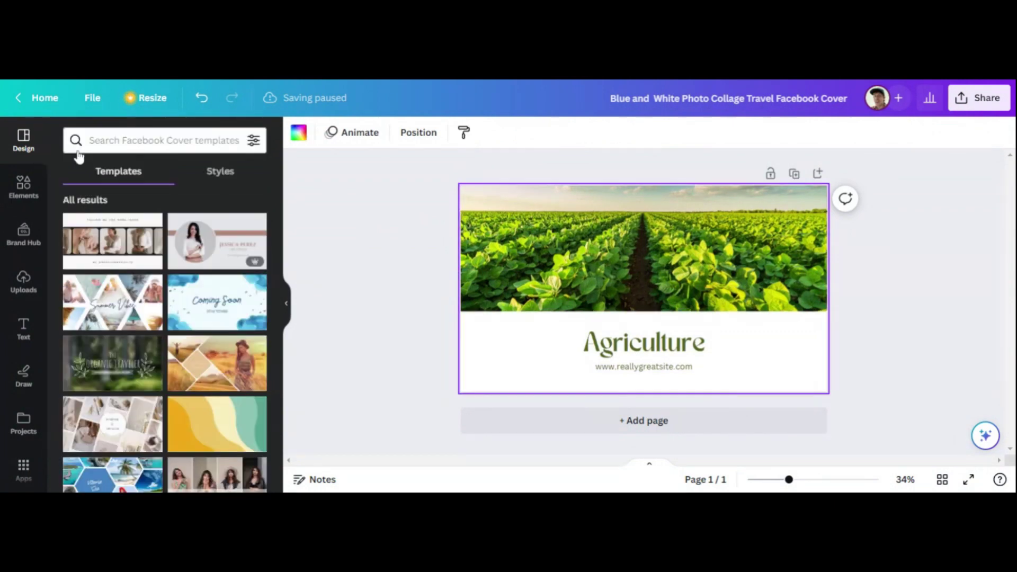
{"action": "left_click", "coordinate": [220, 243]}
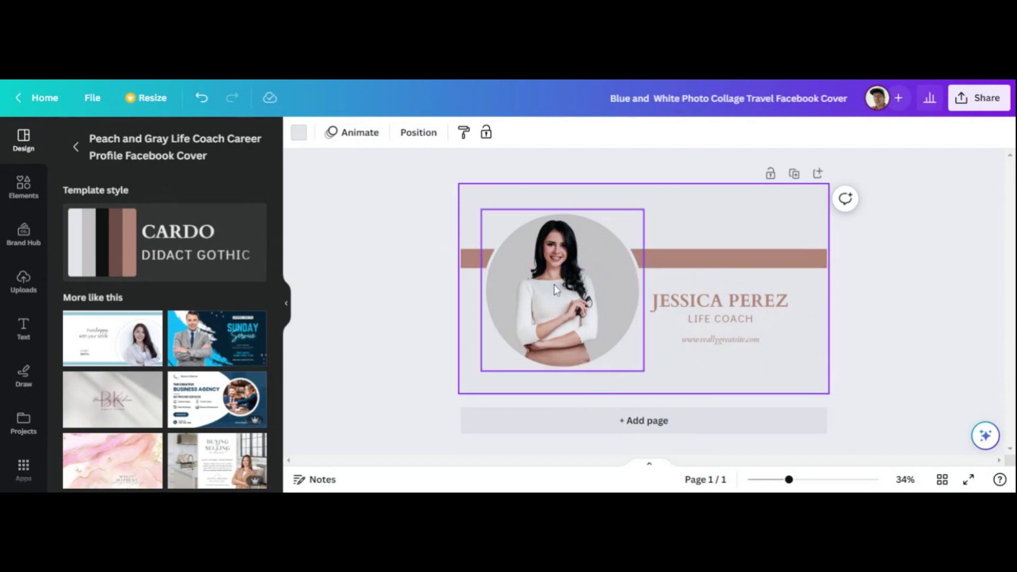
- Rewrite the JESSICA PEREZ heading as CHRIS, keeping LIFE COACH below it
{"action": "left_click", "coordinate": [736, 301]}
{"action": "double_click", "coordinate": [737, 300]}
{"action": "type", "text": "C"}
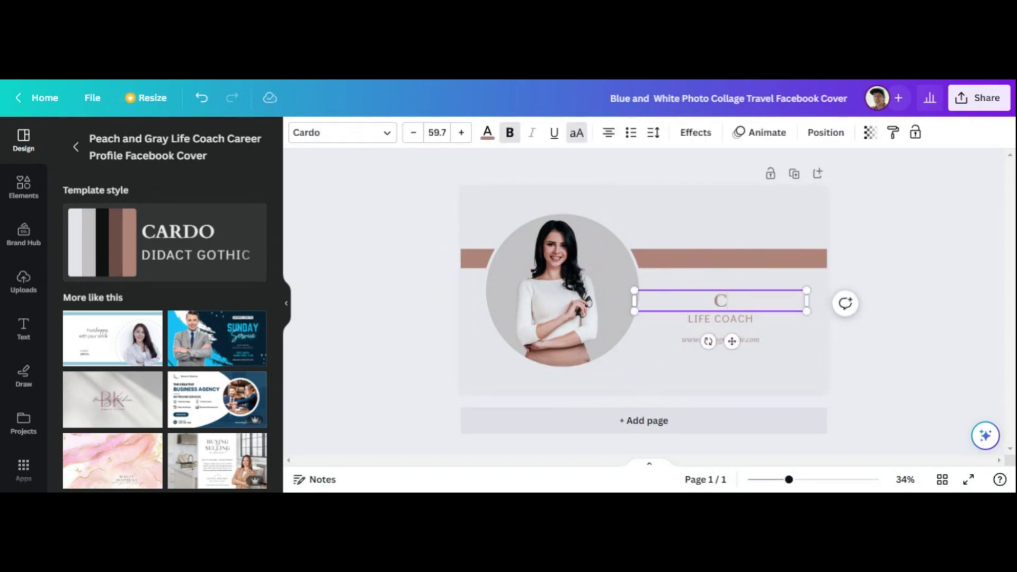
{"action": "type", "text": "HRIS"}
{"action": "left_click", "coordinate": [366, 290]}
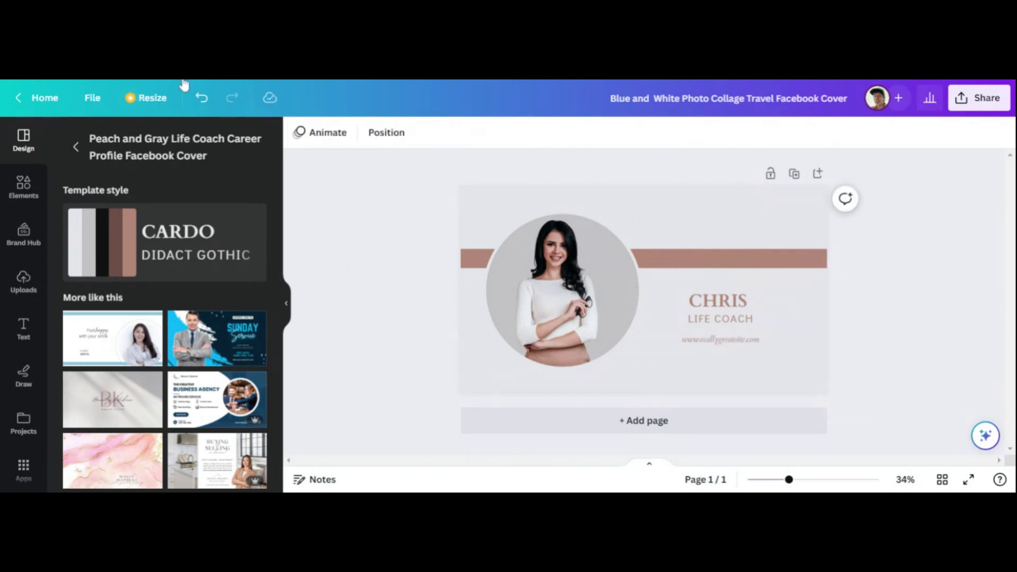